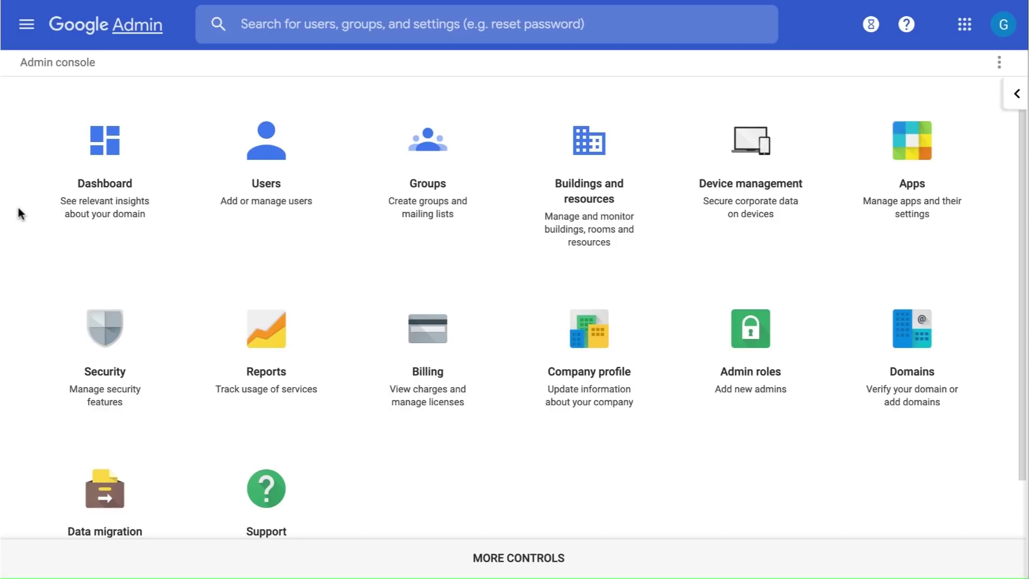
Go to Directory > Directory settings from the Google Admin main menu.
left_click(26, 27)
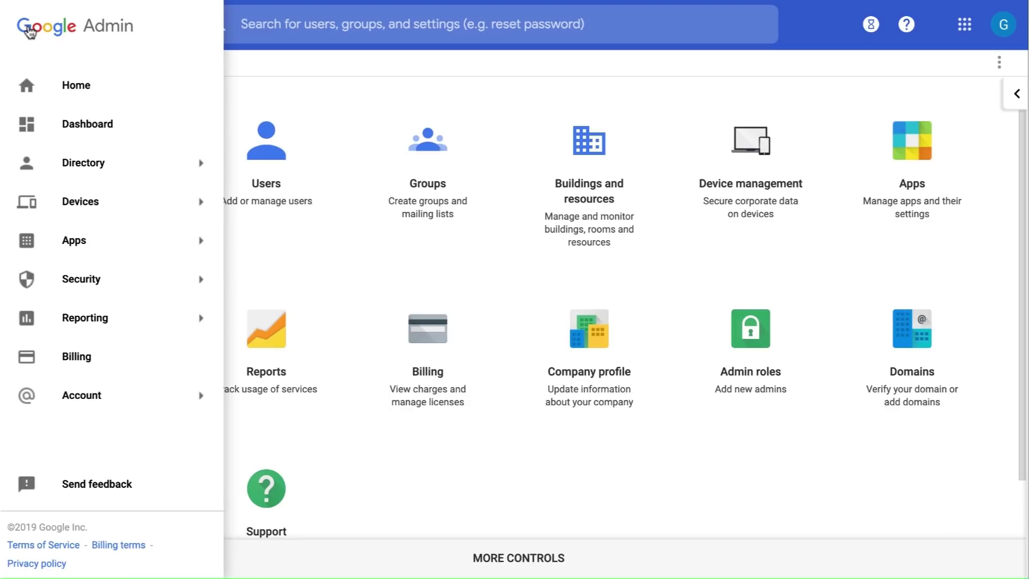
mouse_move(129, 168)
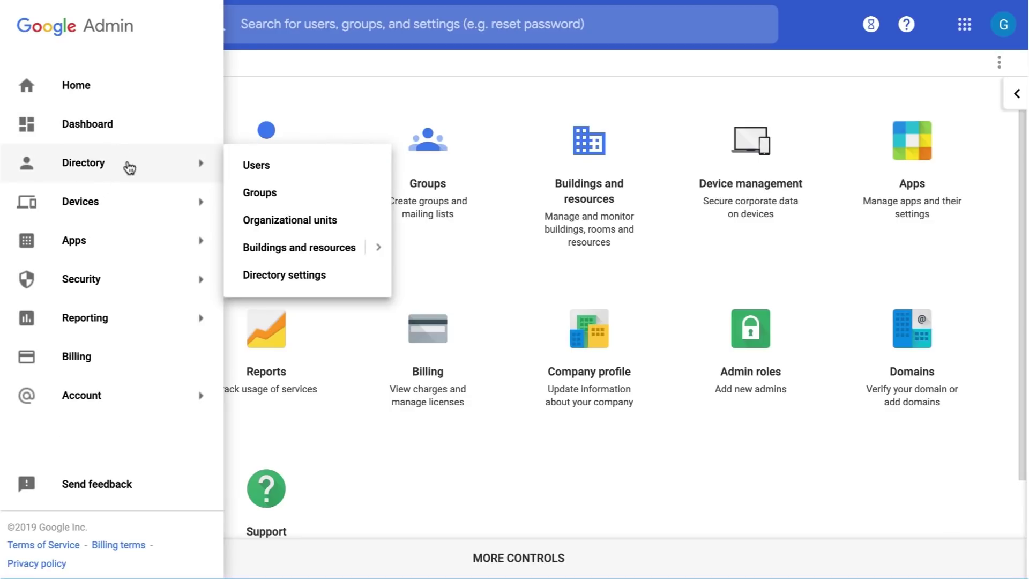
left_click(279, 275)
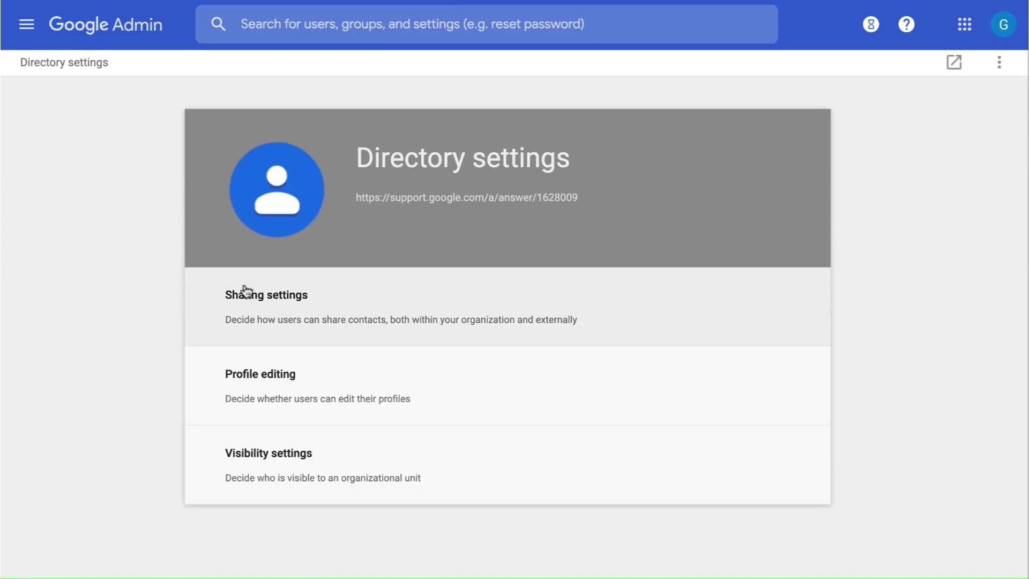
Under Sharing settings, select Enable contact sharing and save the change.
left_click(273, 308)
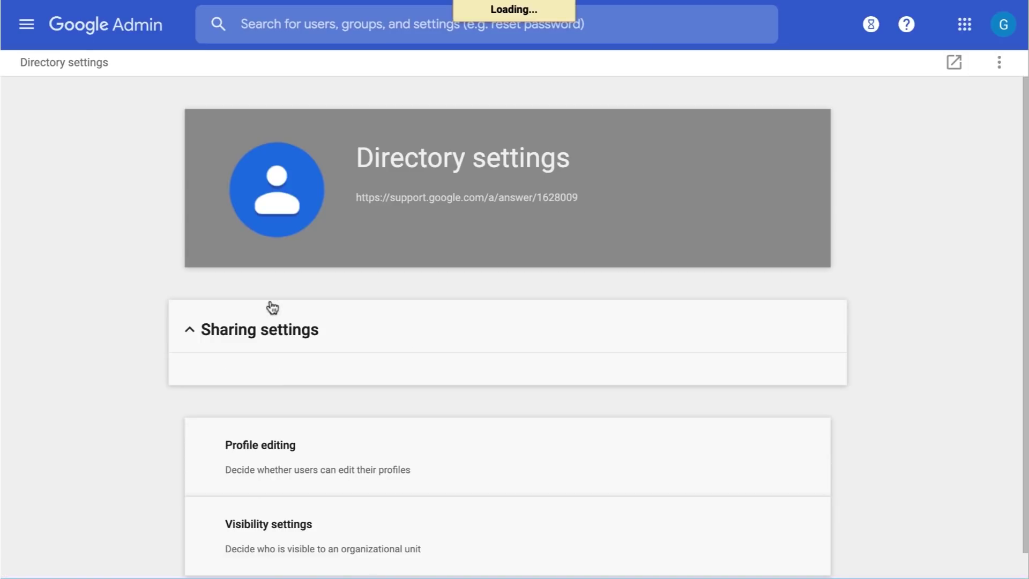
scroll(273, 307, "down", 3)
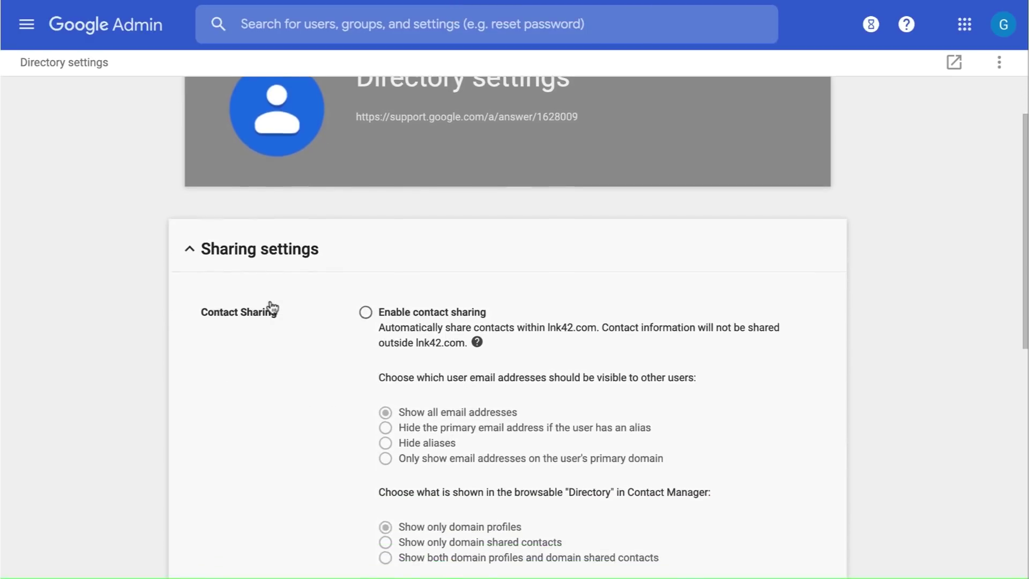
scroll(271, 303, "down", 1)
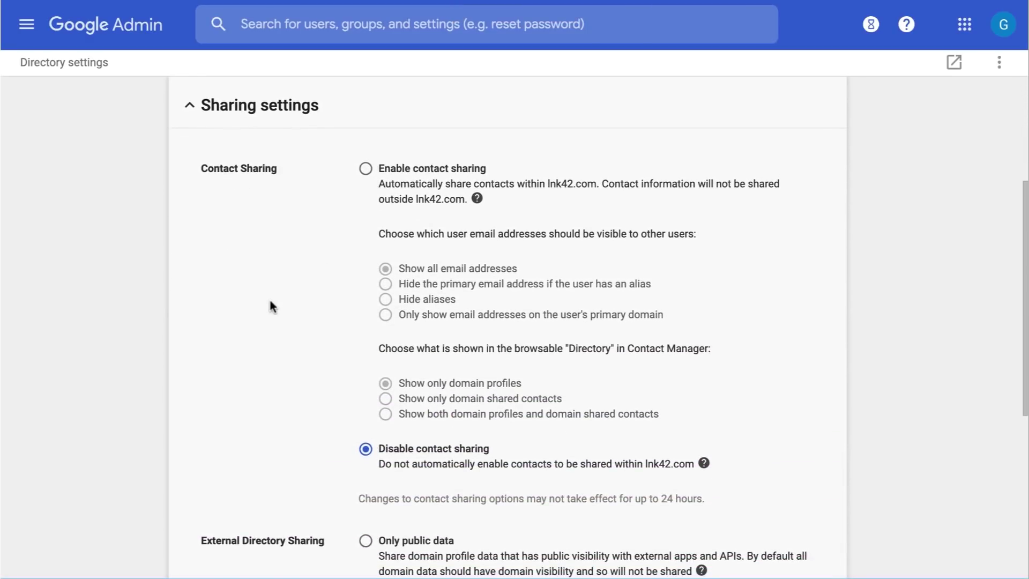
left_click(363, 173)
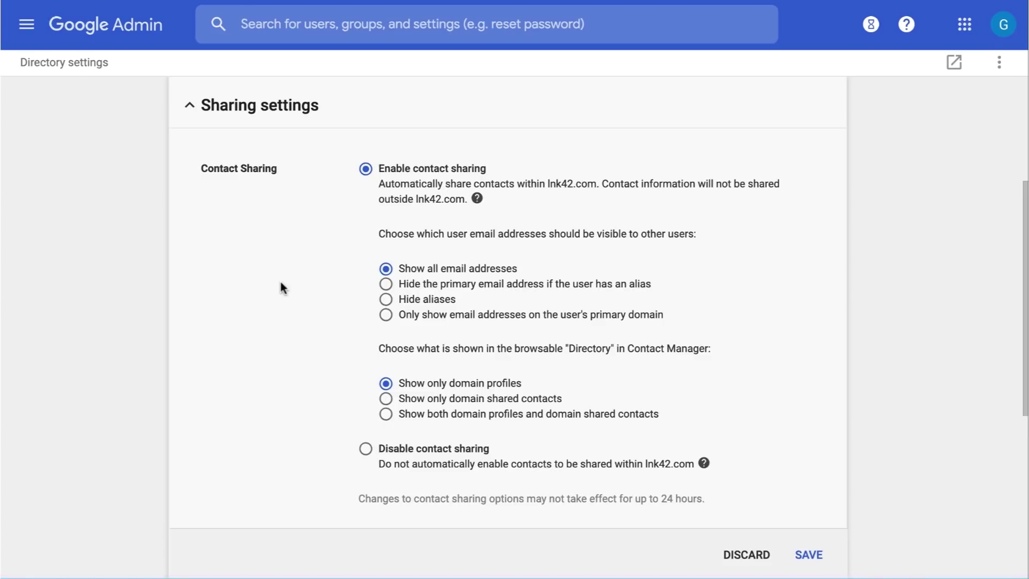
scroll(281, 284, "down", 2)
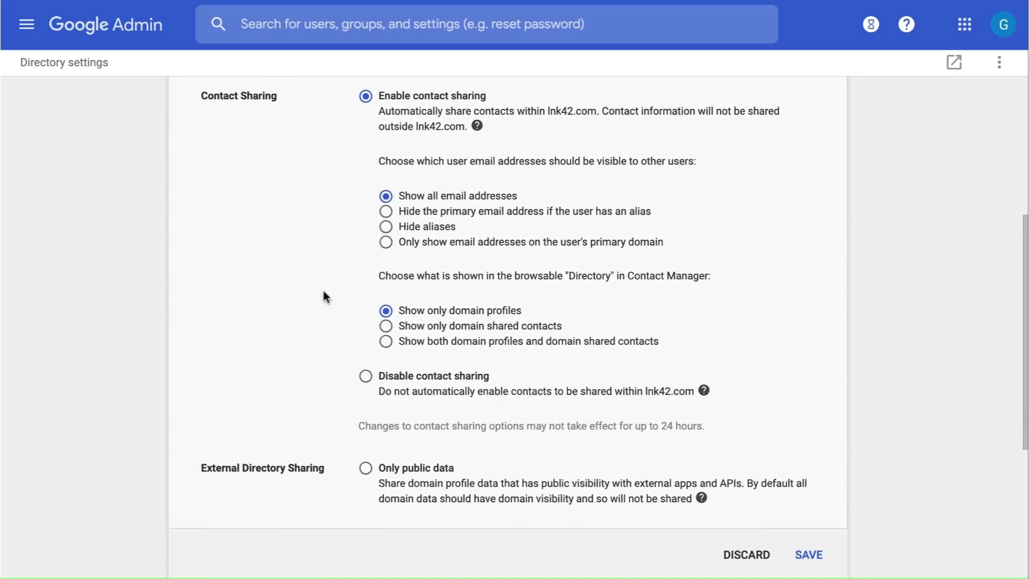
left_click(808, 555)
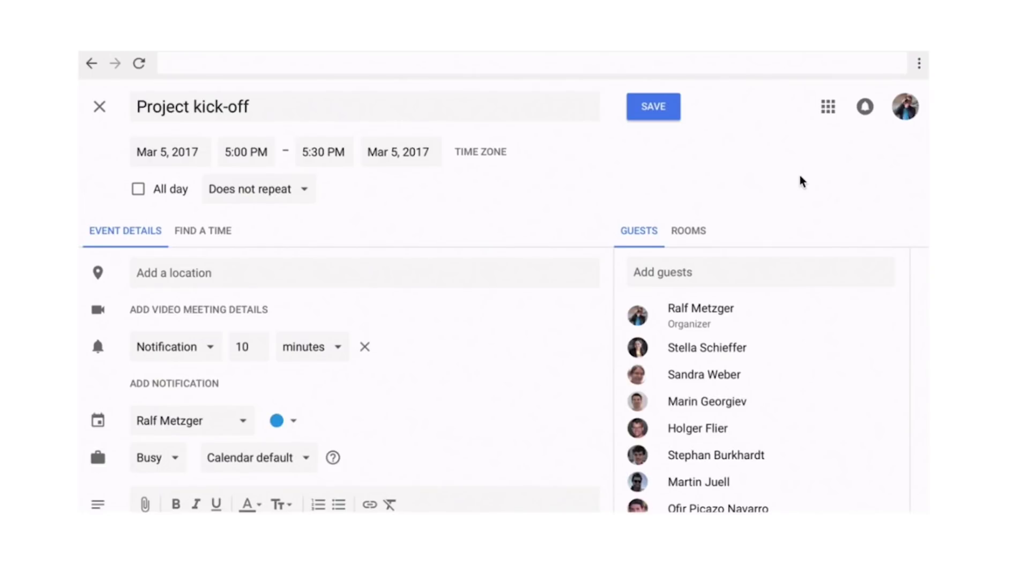
scroll(779, 141, "down", 3)
scroll(779, 141, "down", 1)
In the Rooms list, tick Meeting Room South-B, PB.A-Meeting Room and SoMa Phone Booth.
left_click(688, 111)
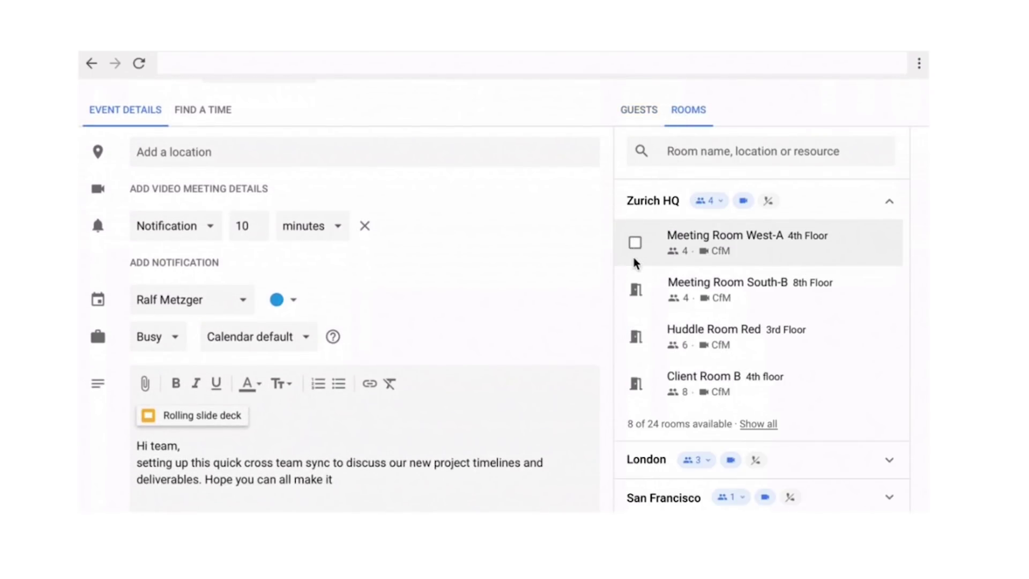
left_click(634, 292)
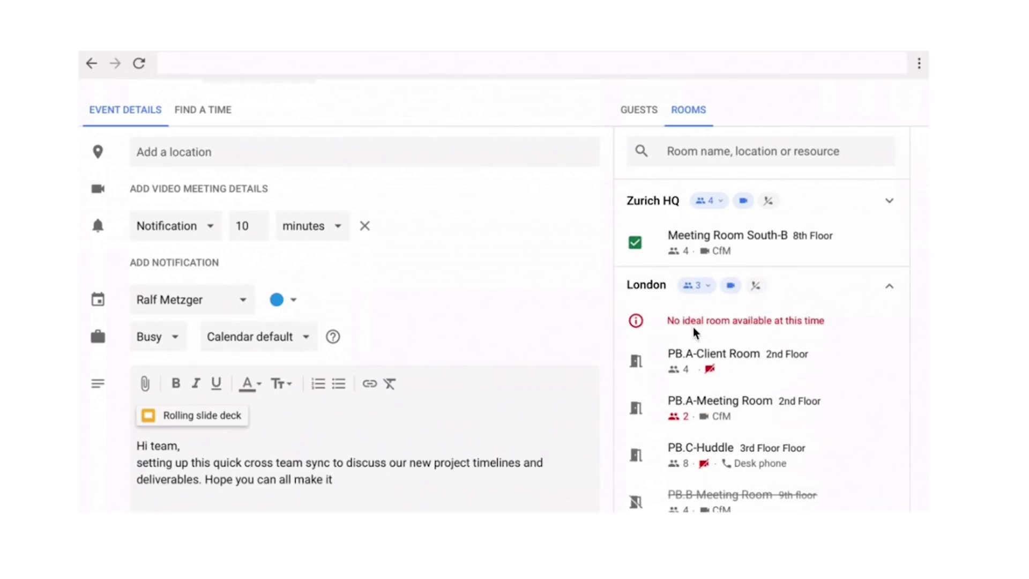
left_click(638, 410)
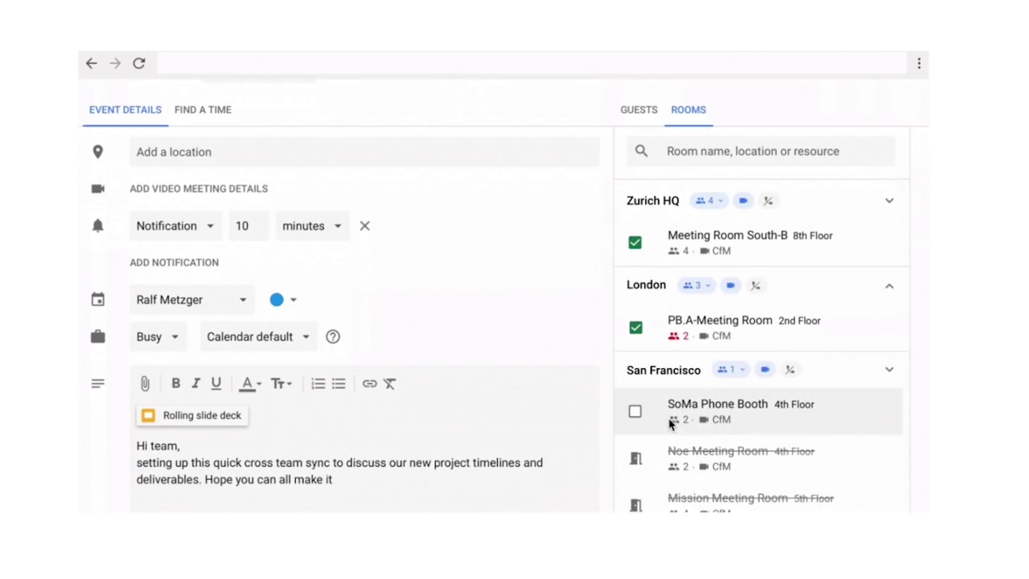
left_click(636, 411)
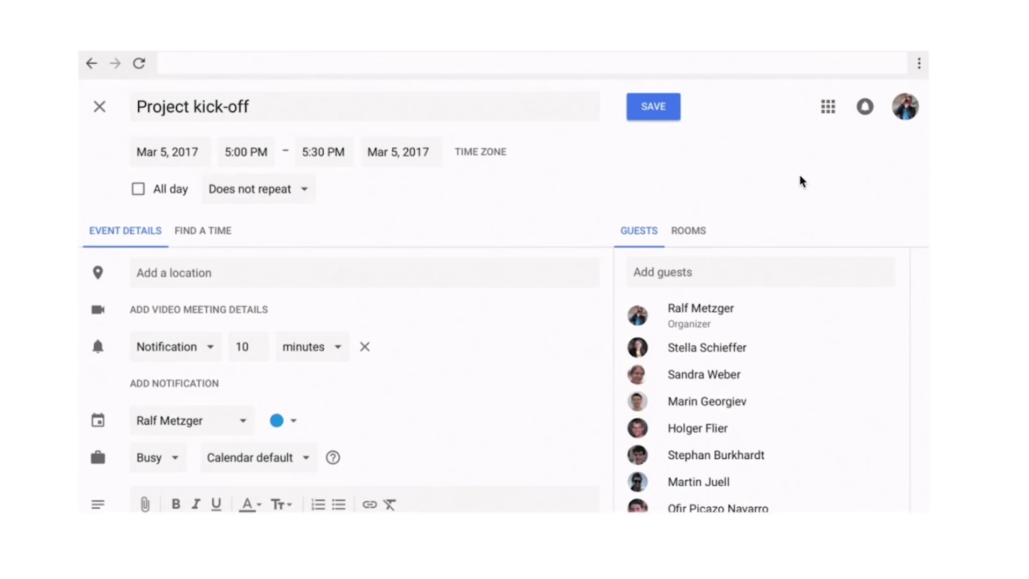
scroll(803, 181, "down", 3)
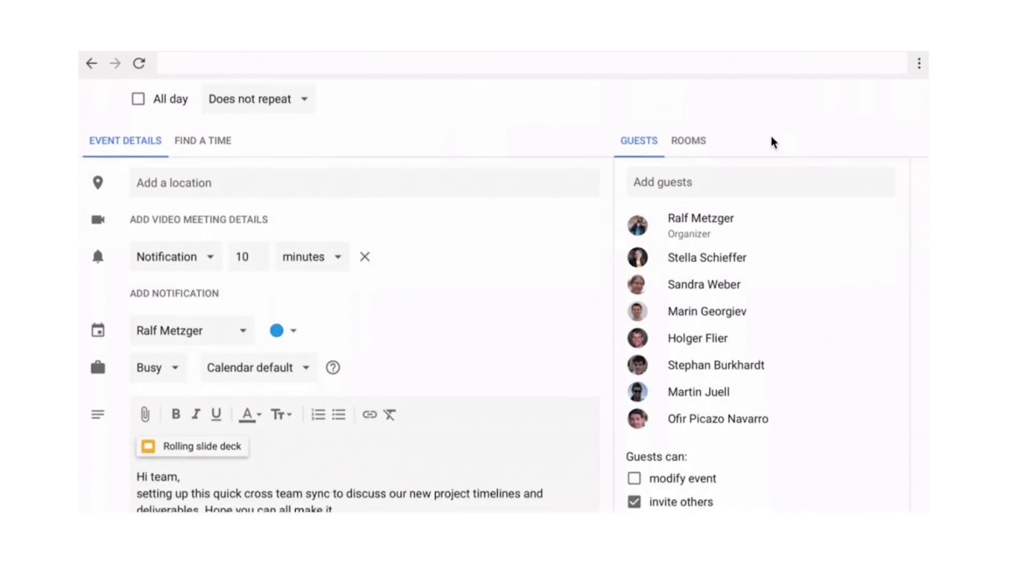
Return to the Rooms list and tick Meeting Room South-B and PB.A-Meeting Room again.
left_click(687, 116)
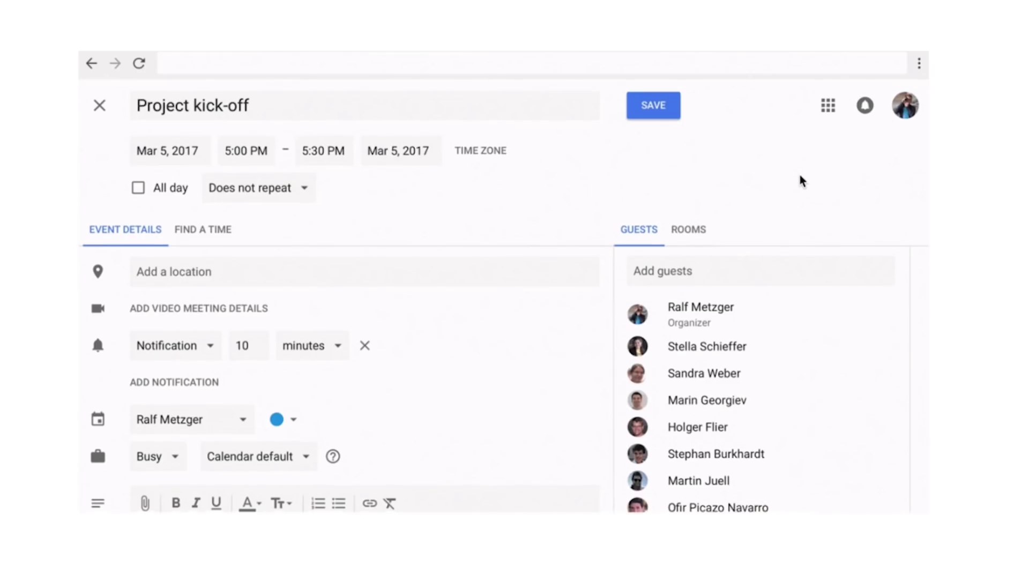
scroll(799, 179, "down", 3)
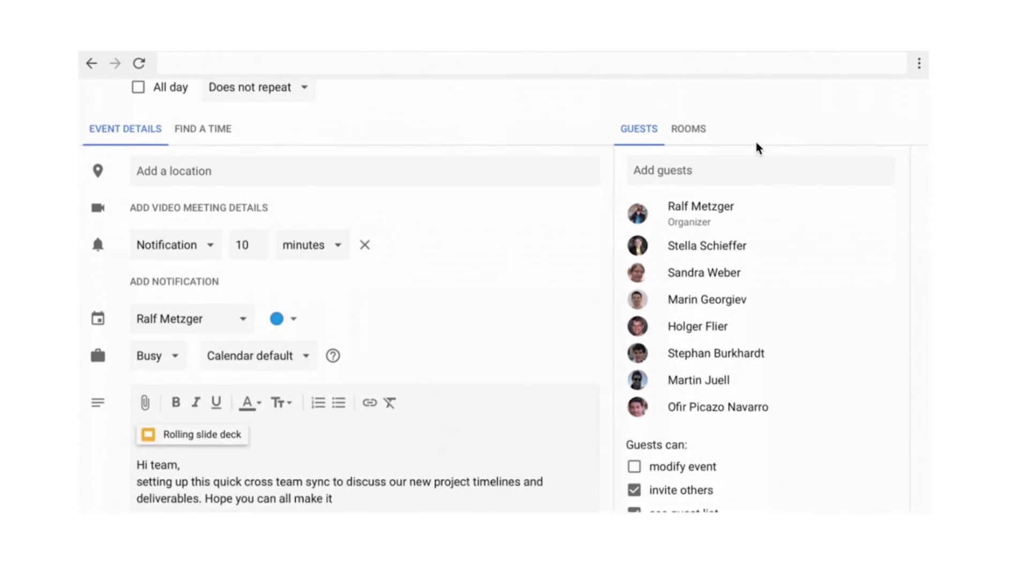
left_click(691, 119)
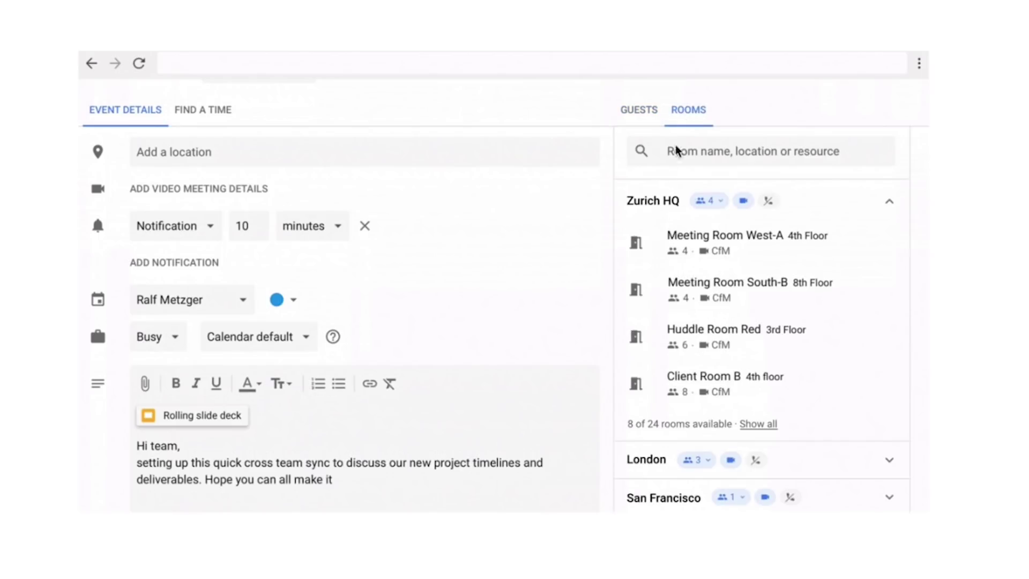
left_click(635, 292)
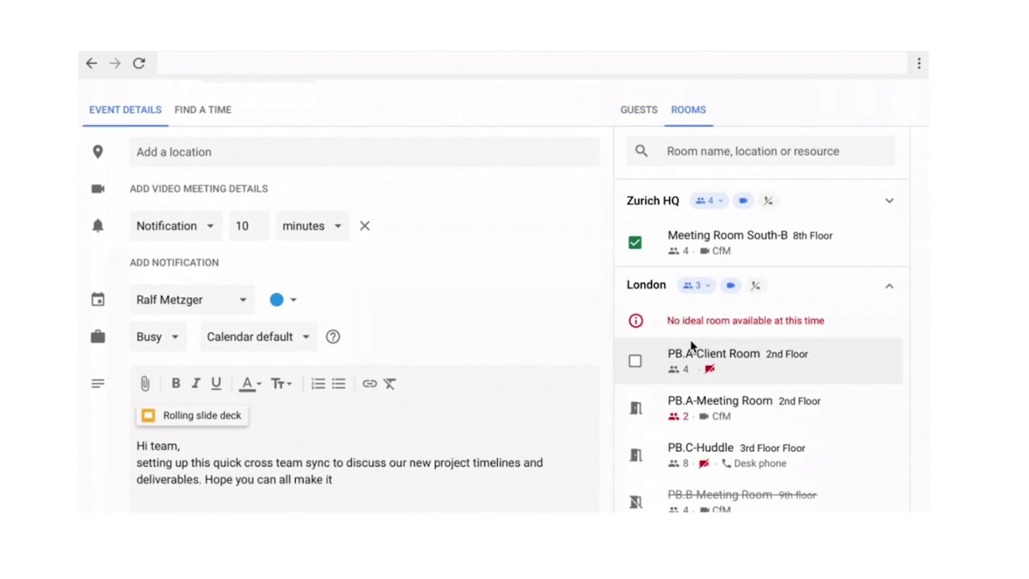
left_click(636, 408)
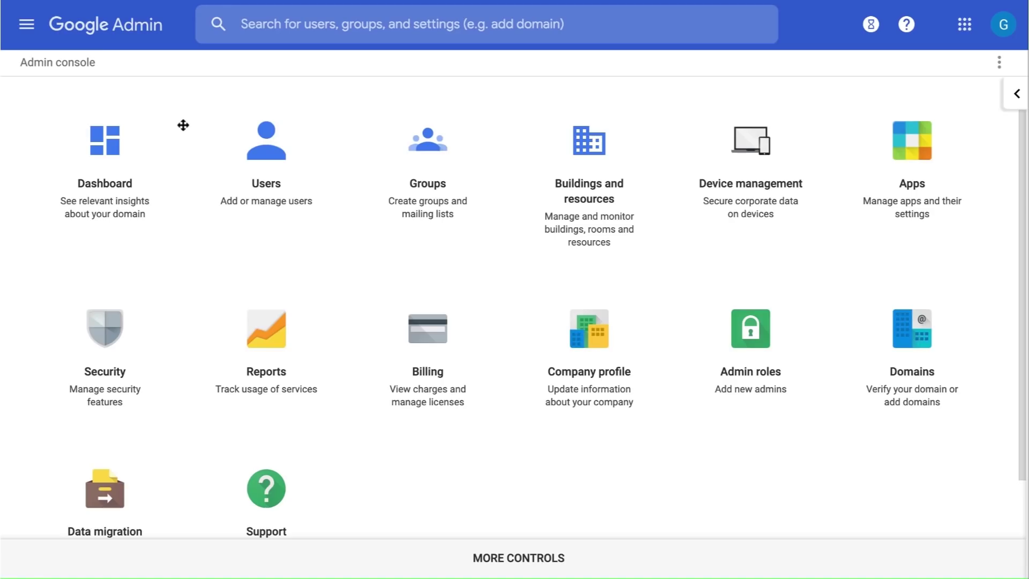
Open the Users list and the first listed user's account page.
left_click(244, 150)
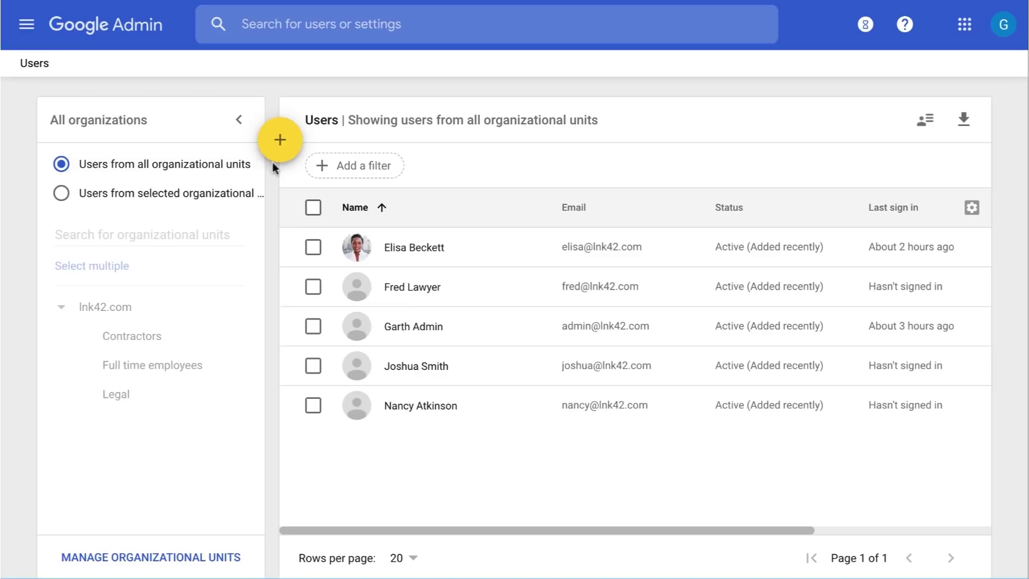
left_click(407, 247)
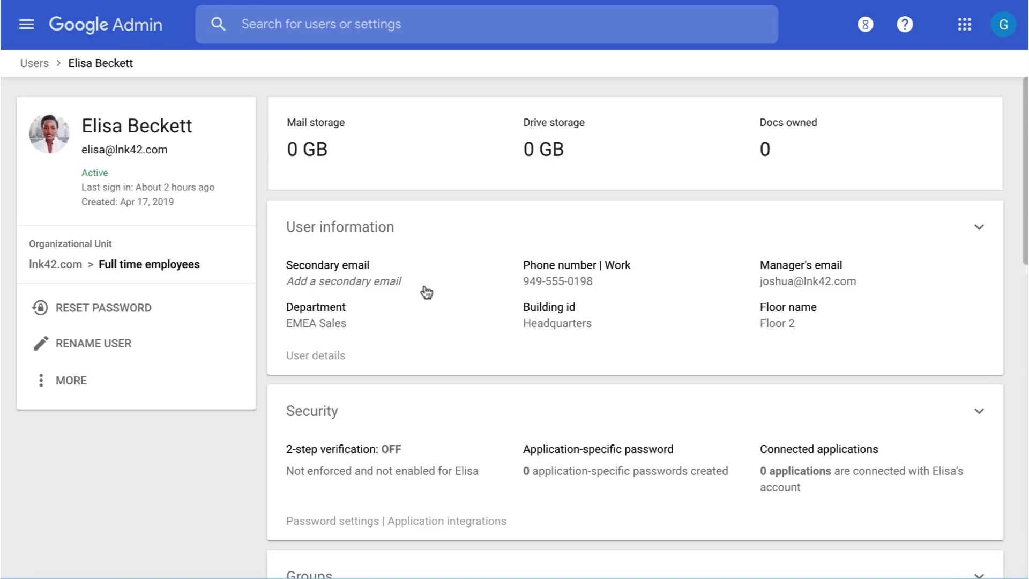
In User details, update job title, department, manager's email and building id under Employee information.
left_click(329, 351)
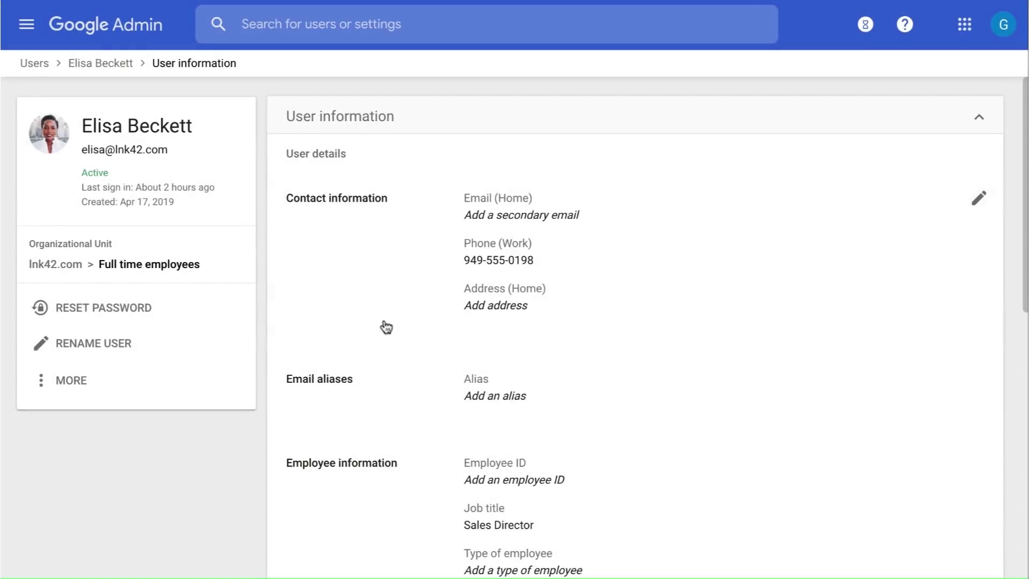
scroll(384, 326, "down", 3)
scroll(386, 327, "down", 3)
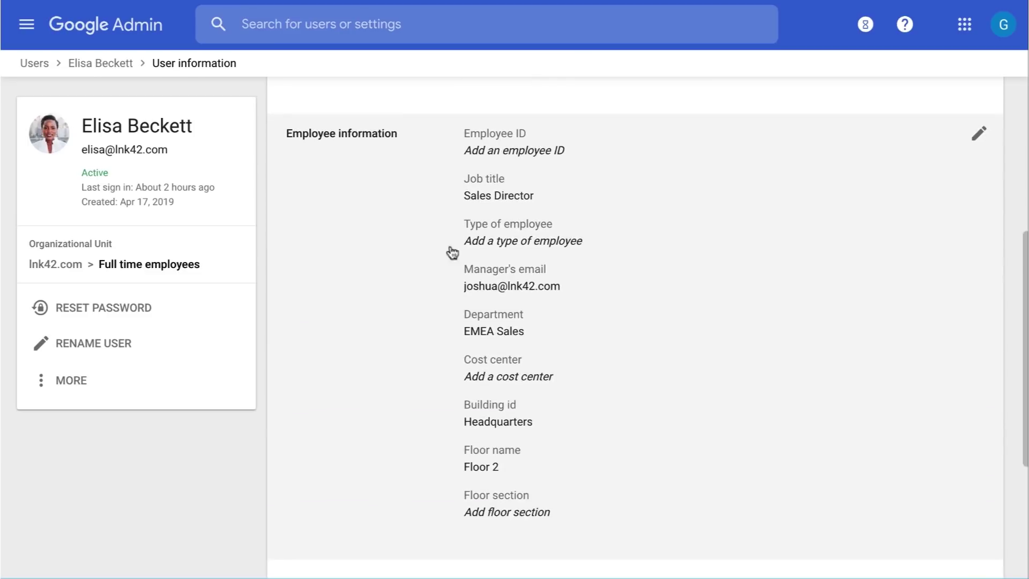
left_click(498, 199)
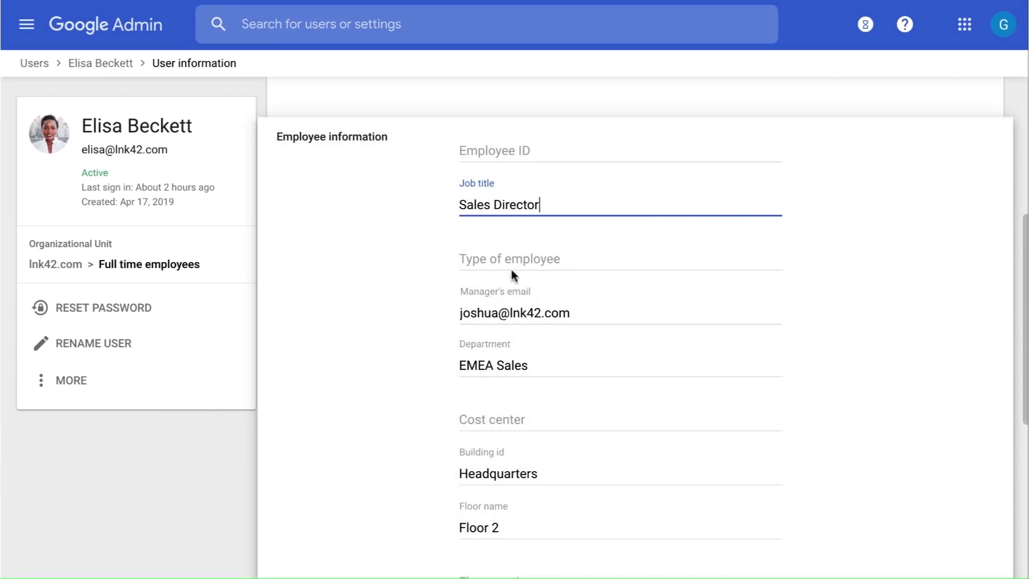
left_click(505, 366)
scroll(505, 366, "down", 2)
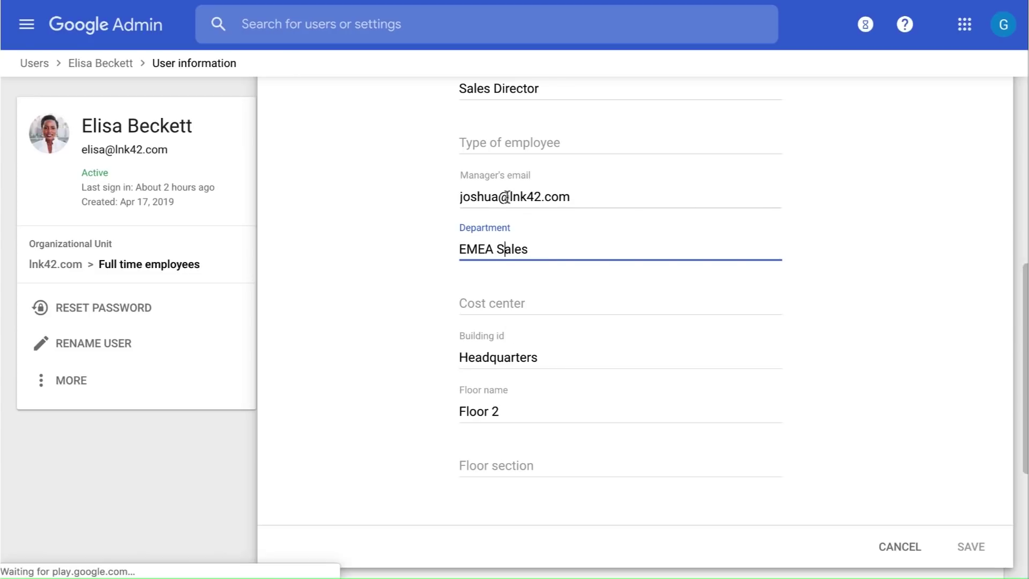
left_click(508, 199)
left_click(511, 357)
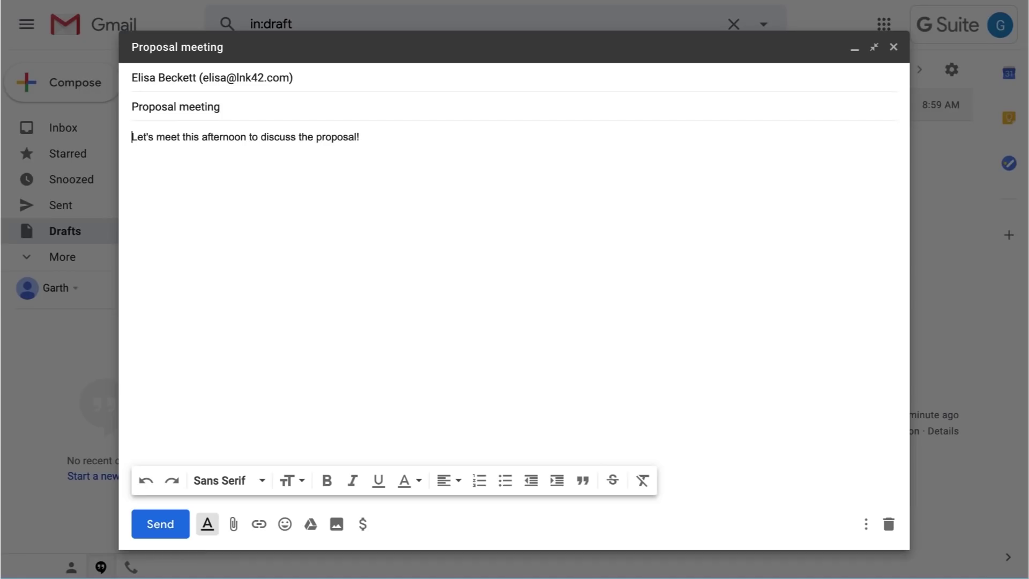
mouse_move(185, 156)
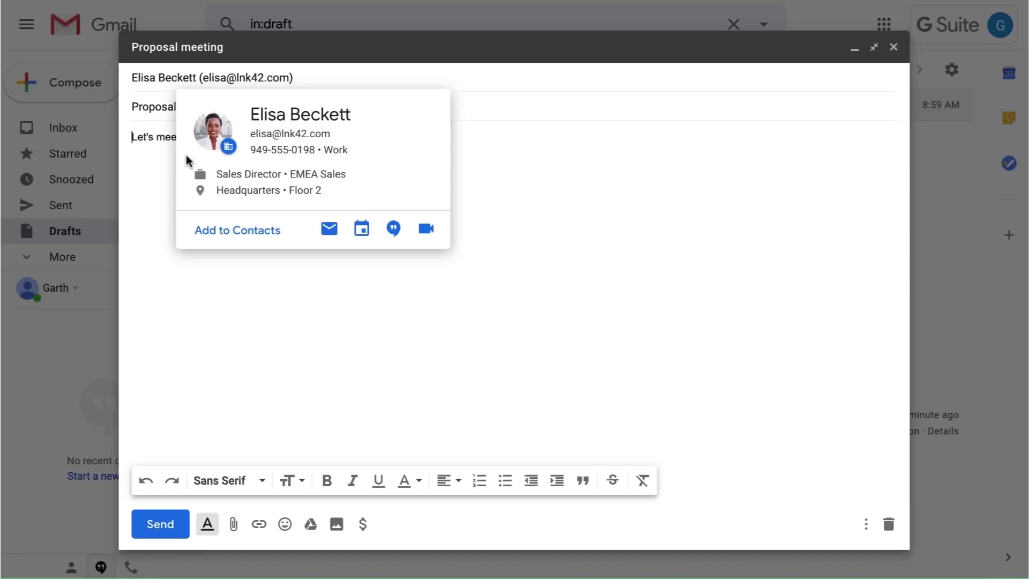